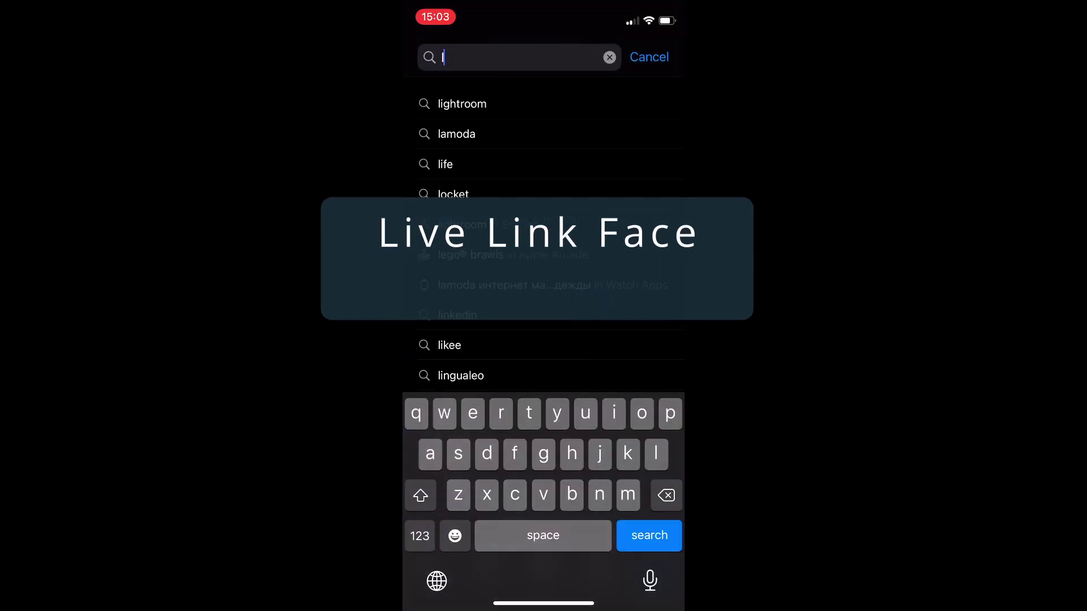
# Search the App Store for live link face
pyautogui.write('ive link')
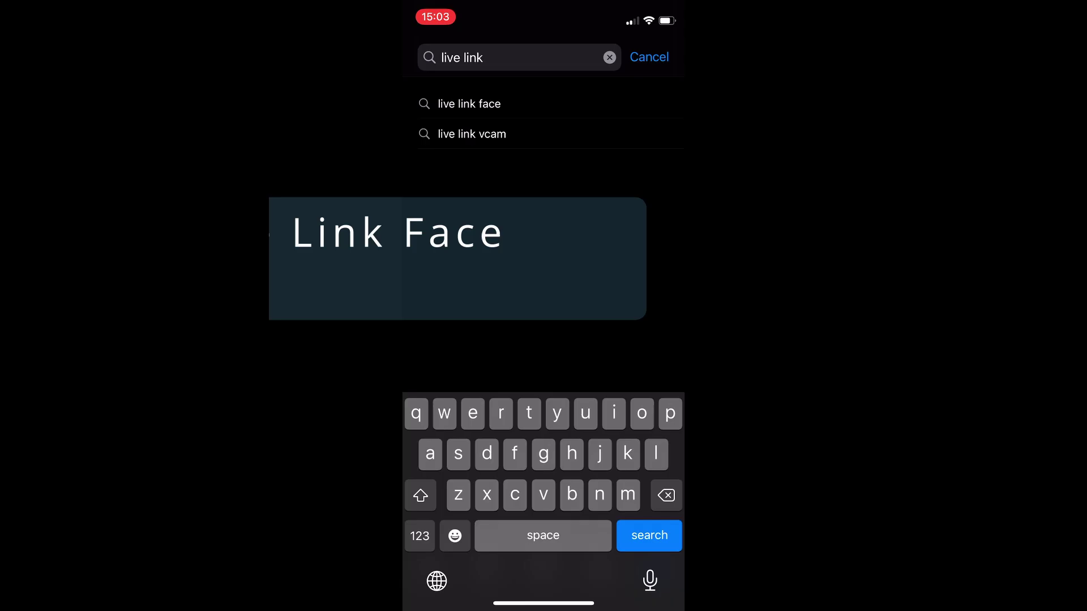
pyautogui.click(470, 103)
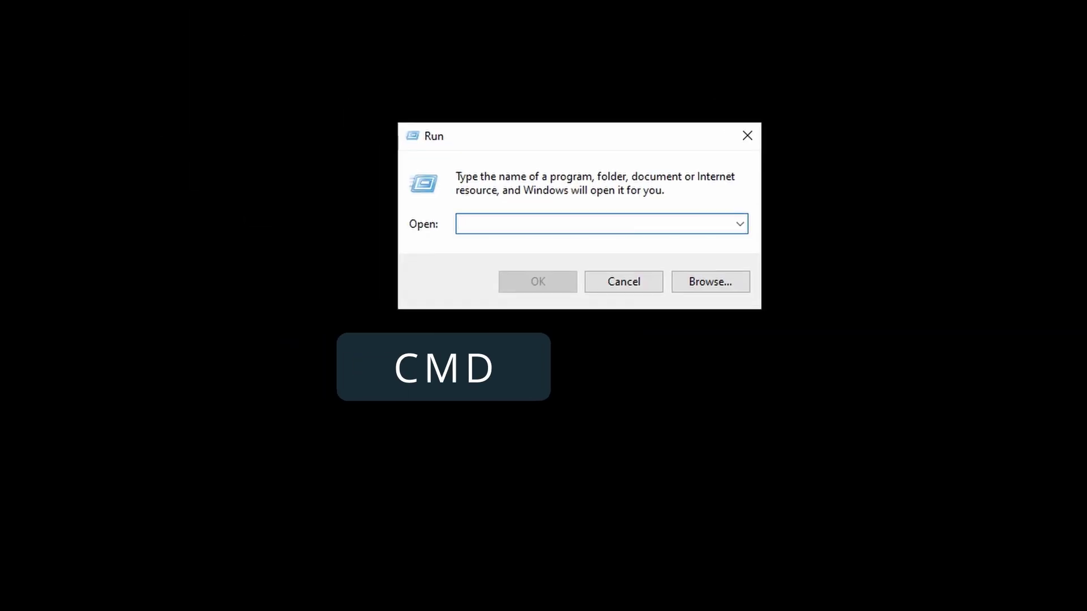
# Open a Command Prompt on the PC with cmd and enter the ipconfig command
pyautogui.write('cmd')
pyautogui.press('Return')
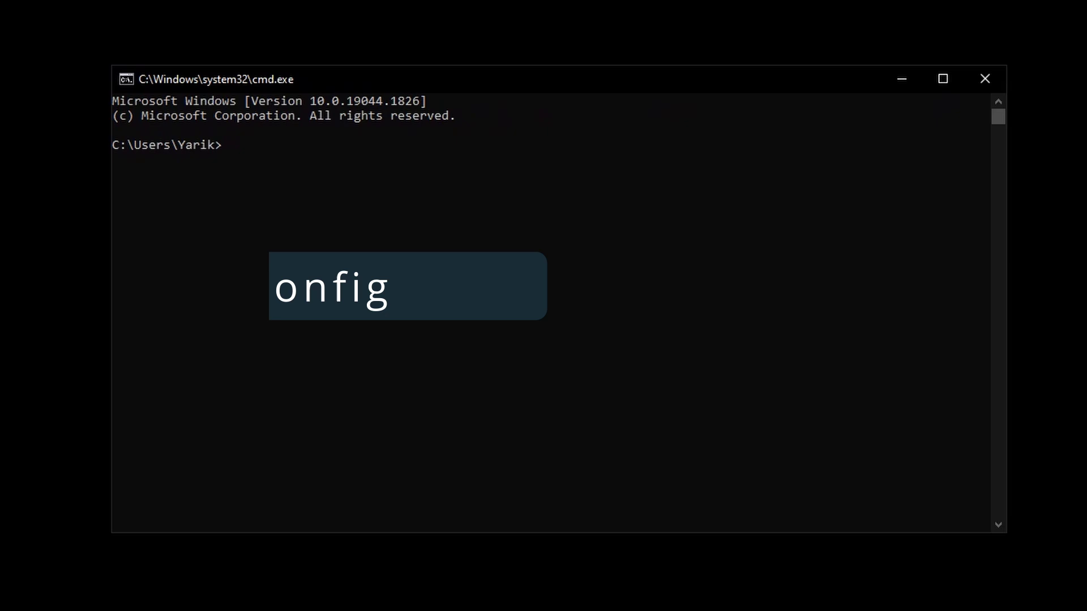
pyautogui.write('ipcon')
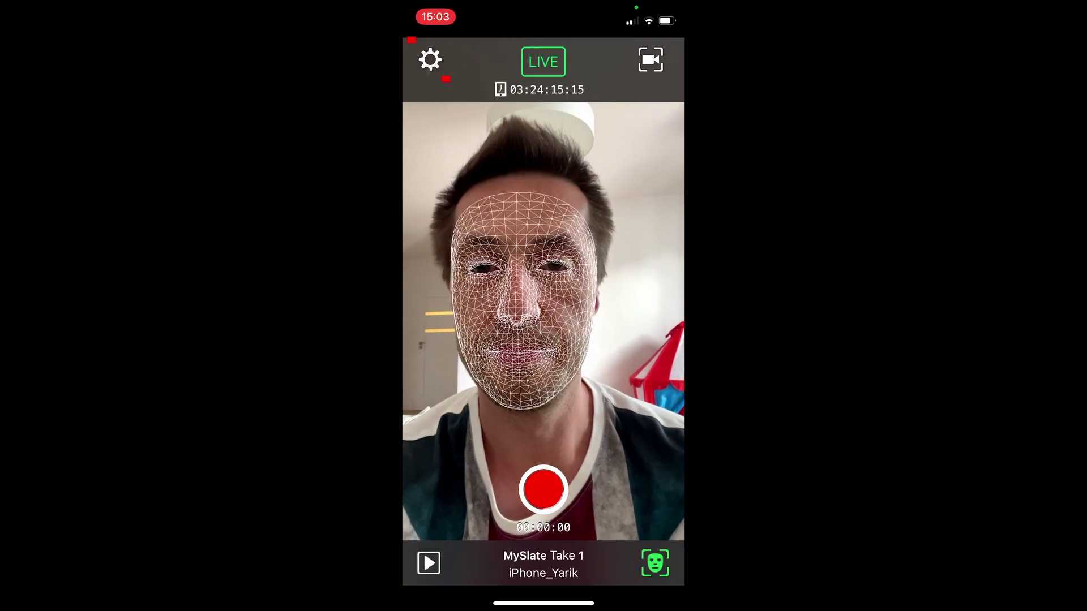
# In the Live Link Face settings on the phone, add a Live Link target and enter the computer's IP address
pyautogui.click(430, 59)
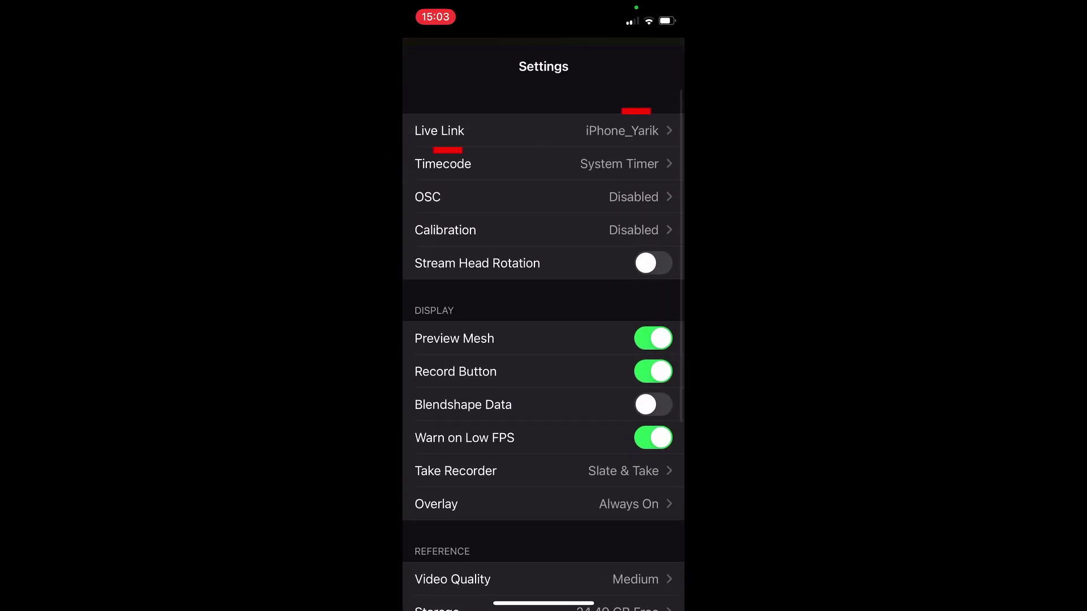
pyautogui.click(439, 131)
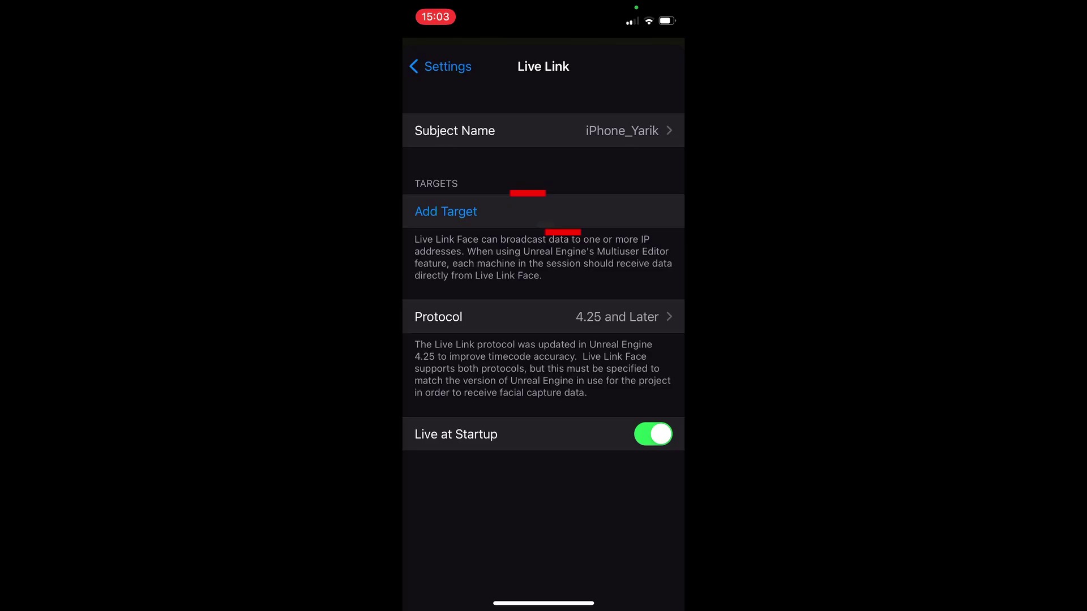
pyautogui.click(446, 211)
pyautogui.click(623, 130)
pyautogui.write('10')
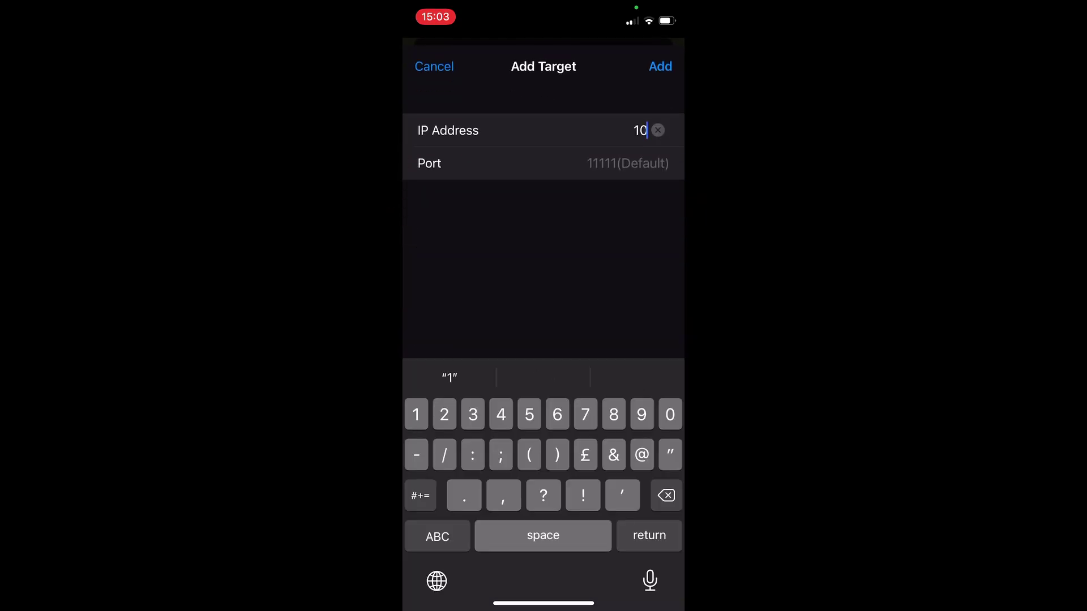
pyautogui.write('.139.1')
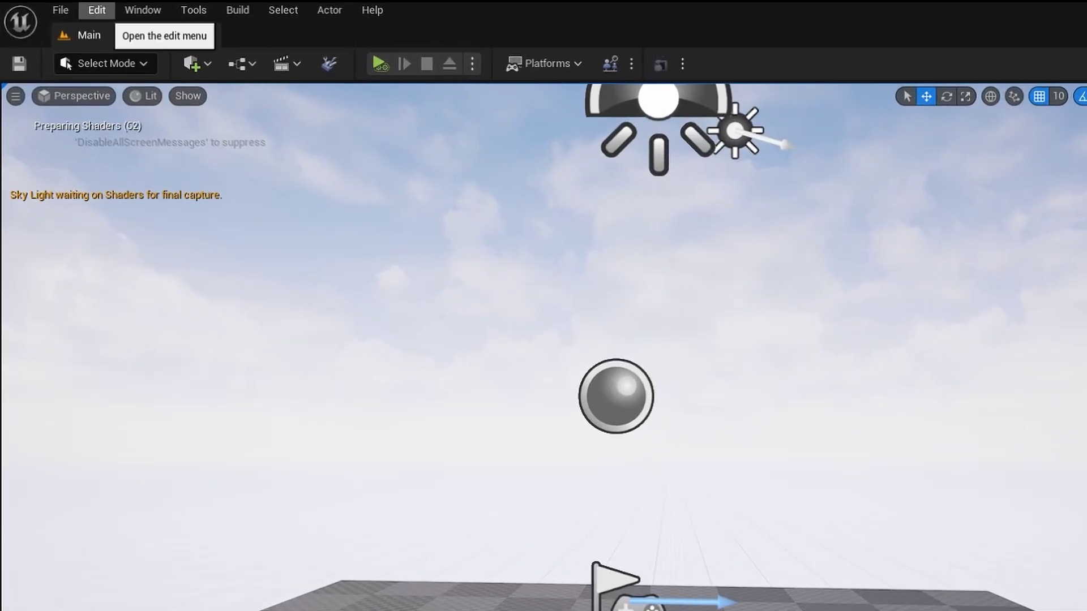
# Enable the Live Link and Live Link Control Rig plugins in the Unreal project, accepting the beta plugin
pyautogui.click(69, 18)
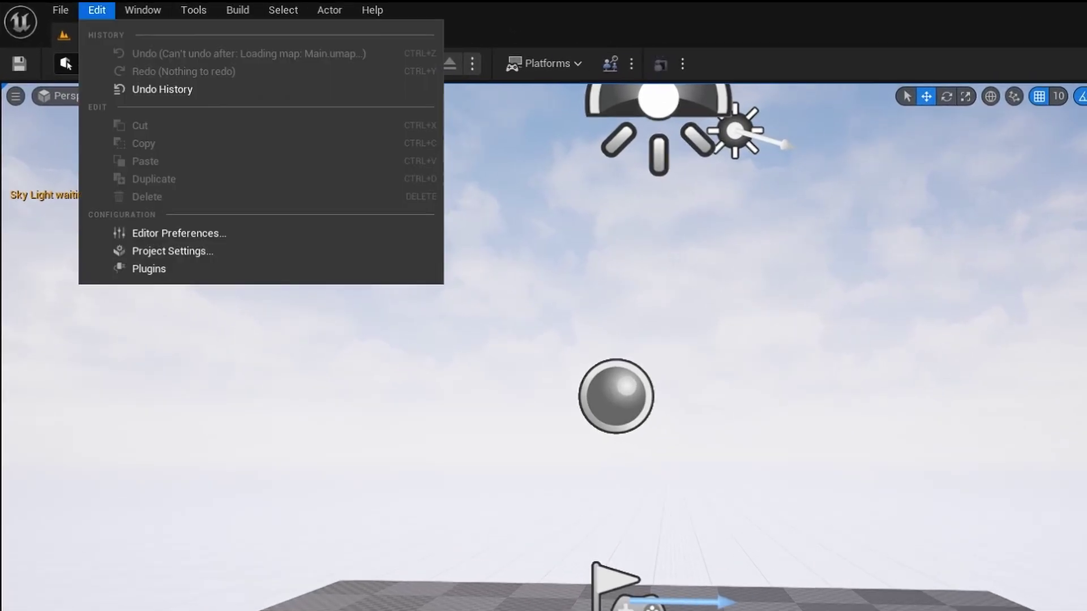
pyautogui.click(152, 269)
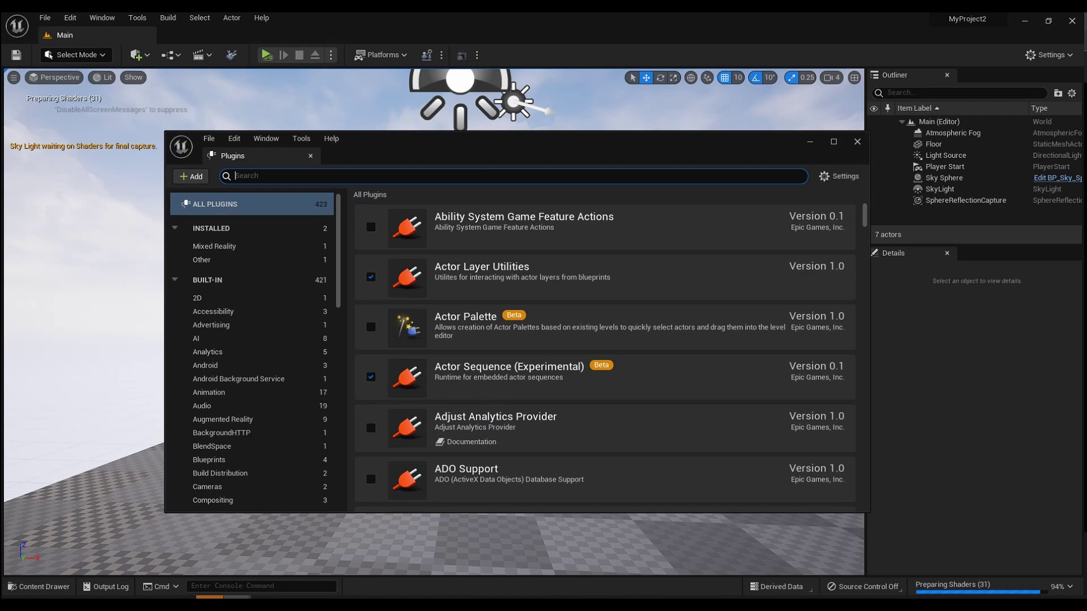
pyautogui.write('live link')
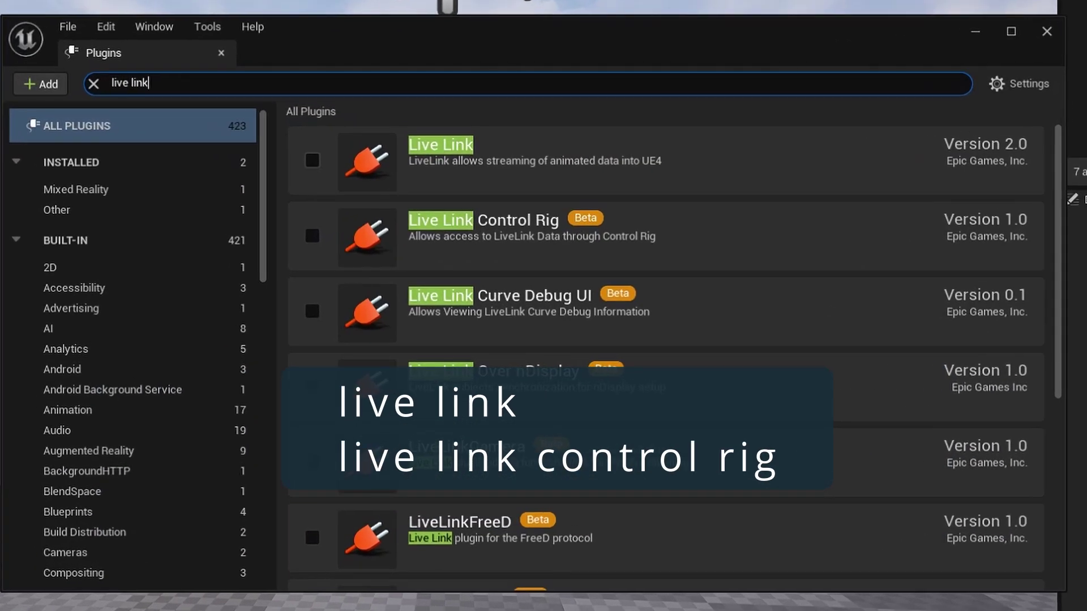
pyautogui.click(312, 160)
pyautogui.click(312, 236)
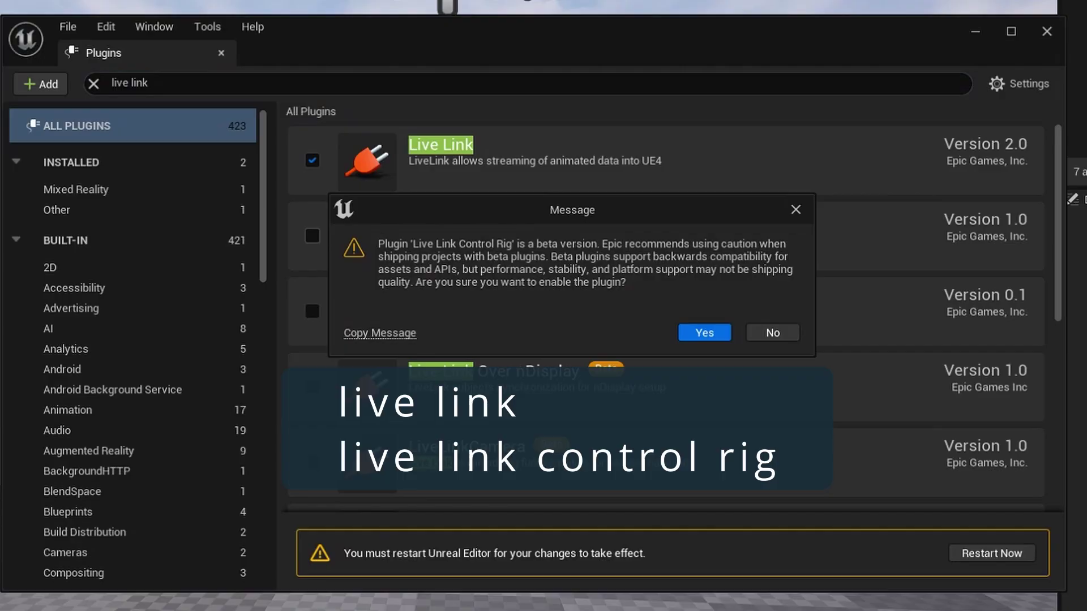
pyautogui.press('Return')
# Find the ARKit plugins and enable Apple ARKit and Apple ARKit Face Support
pyautogui.click(93, 84)
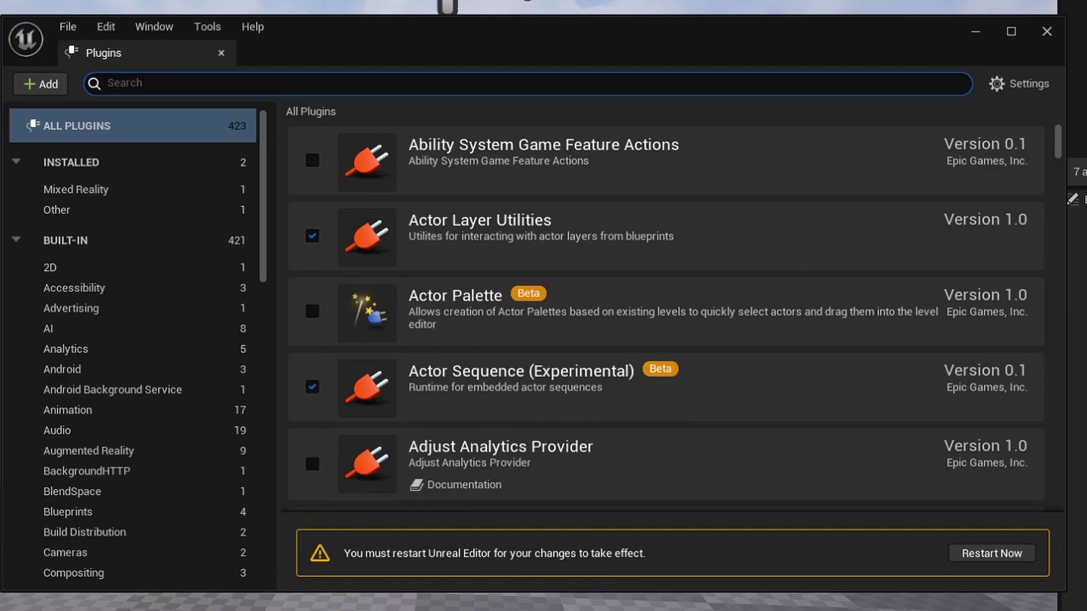
pyautogui.write('arki')
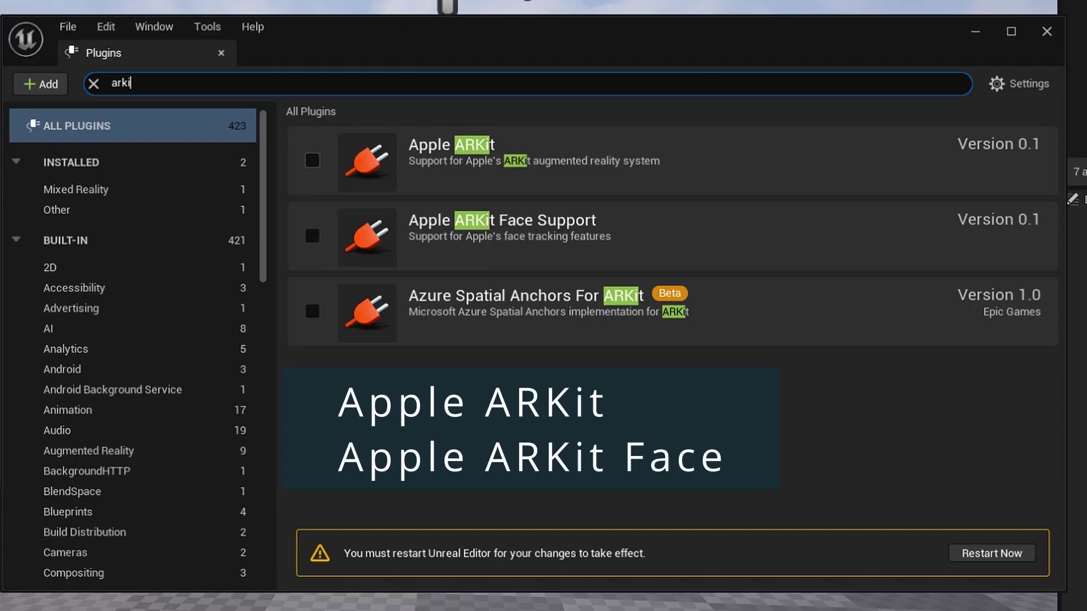
pyautogui.click(312, 160)
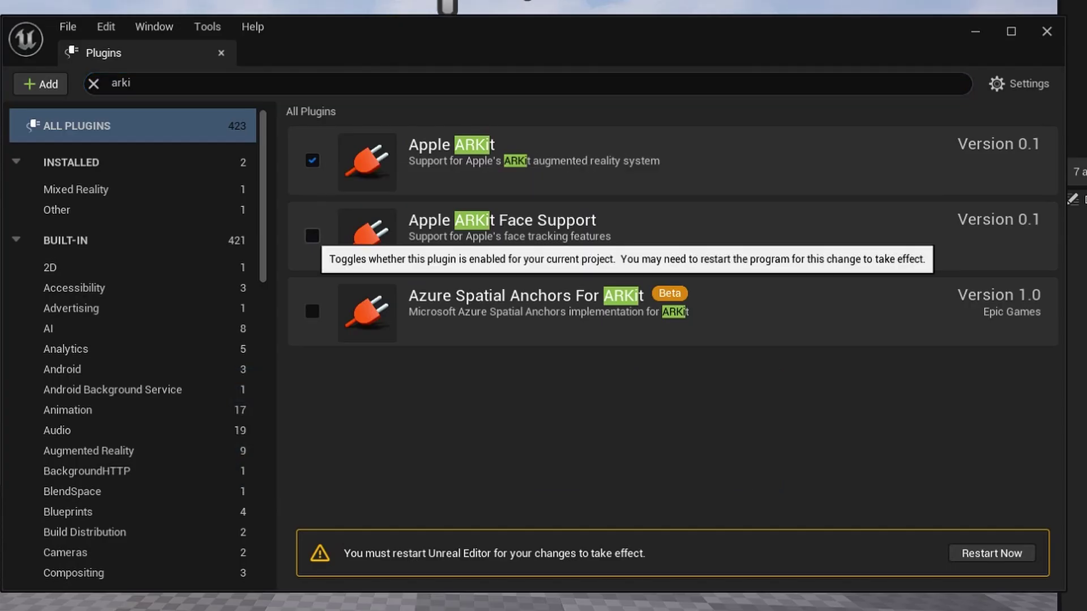
pyautogui.click(312, 236)
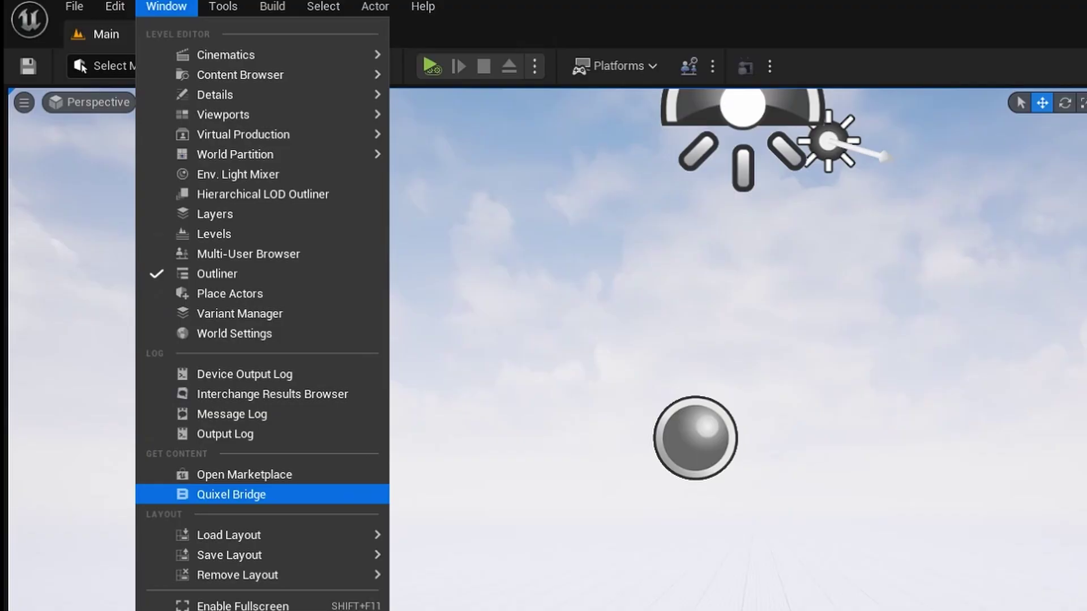
# Open Quixel Bridge and add the Seneca MetaHuman preset to the project at Highest Quality
pyautogui.click(231, 494)
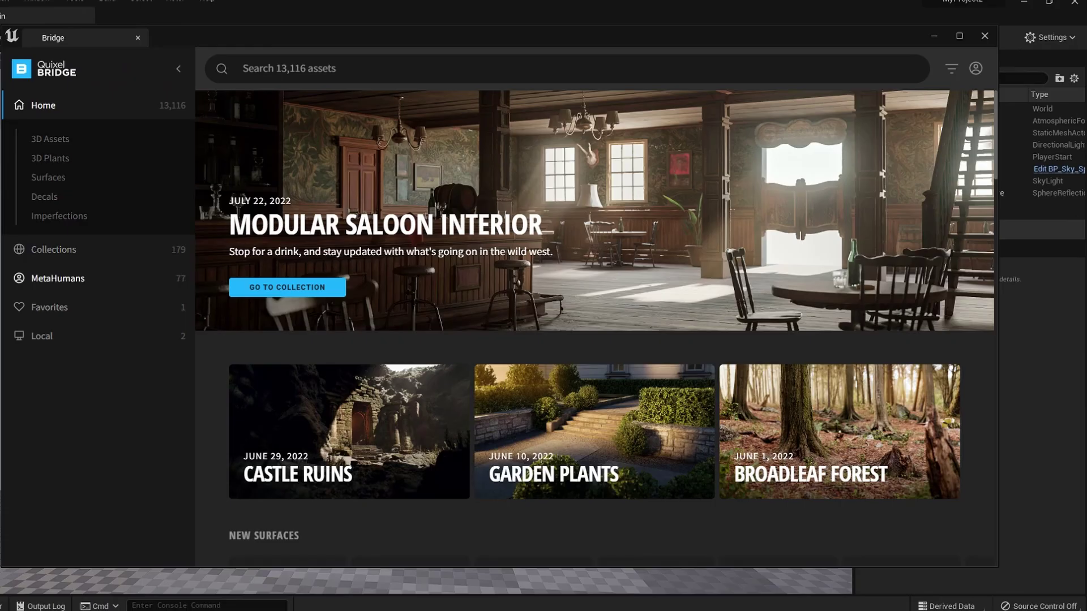
pyautogui.click(57, 277)
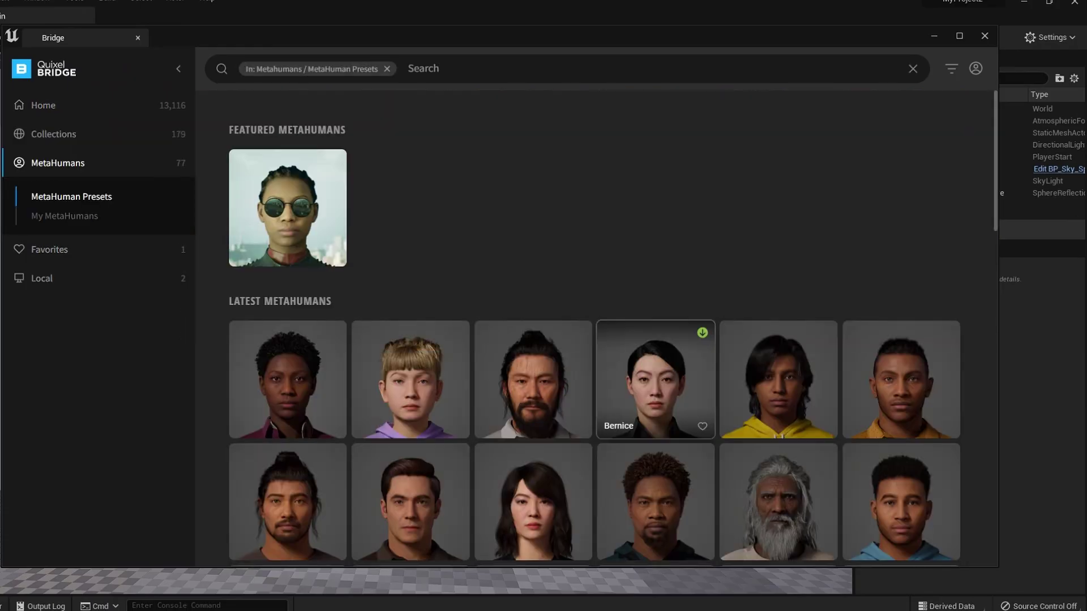
pyautogui.scroll(-10, 827, 226)
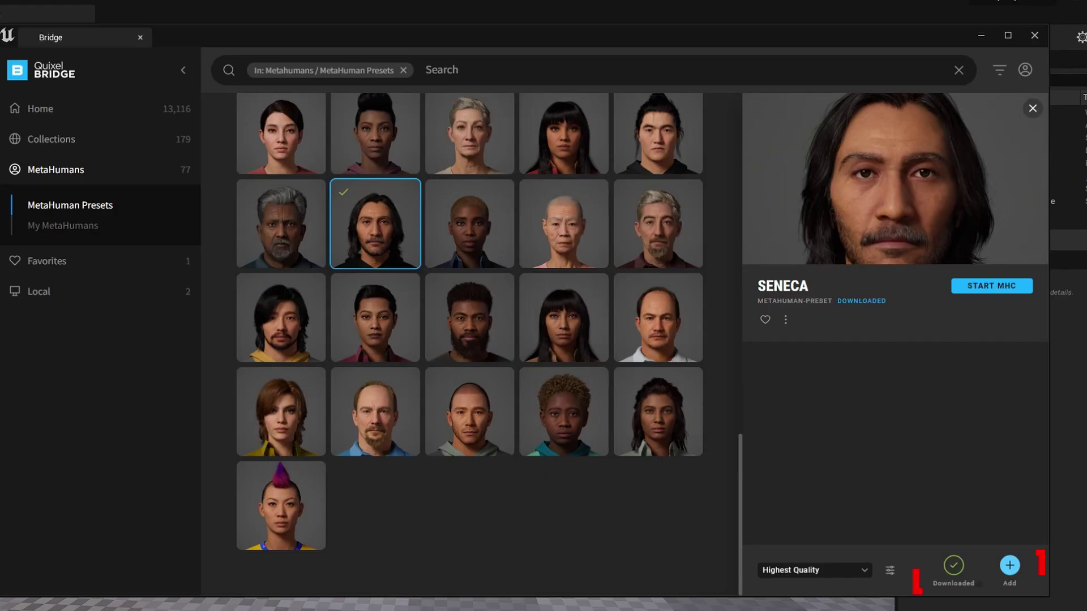
pyautogui.press('Return')
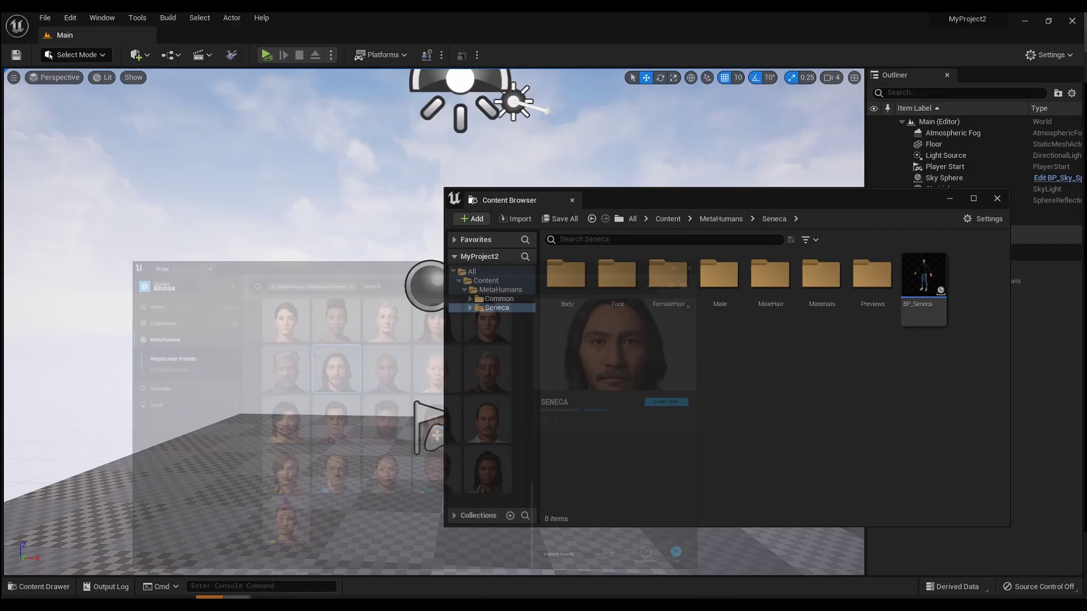
# Place the BP_Seneca character from the MetaHumans/Seneca folder on the floor of the level
pyautogui.click(923, 280)
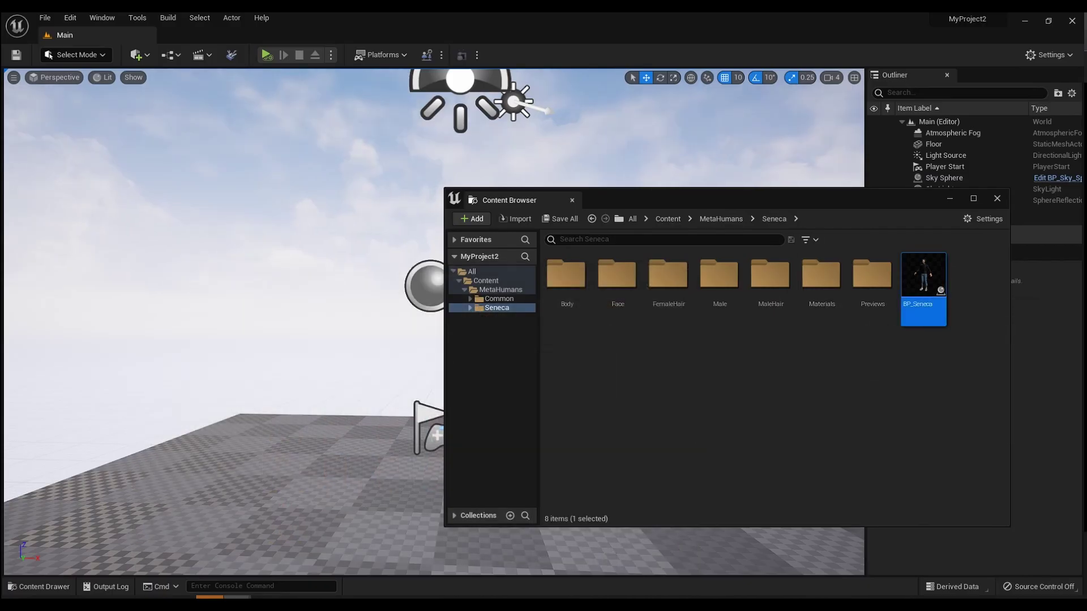
pyautogui.moveTo(923, 280); pyautogui.dragTo(352, 465)
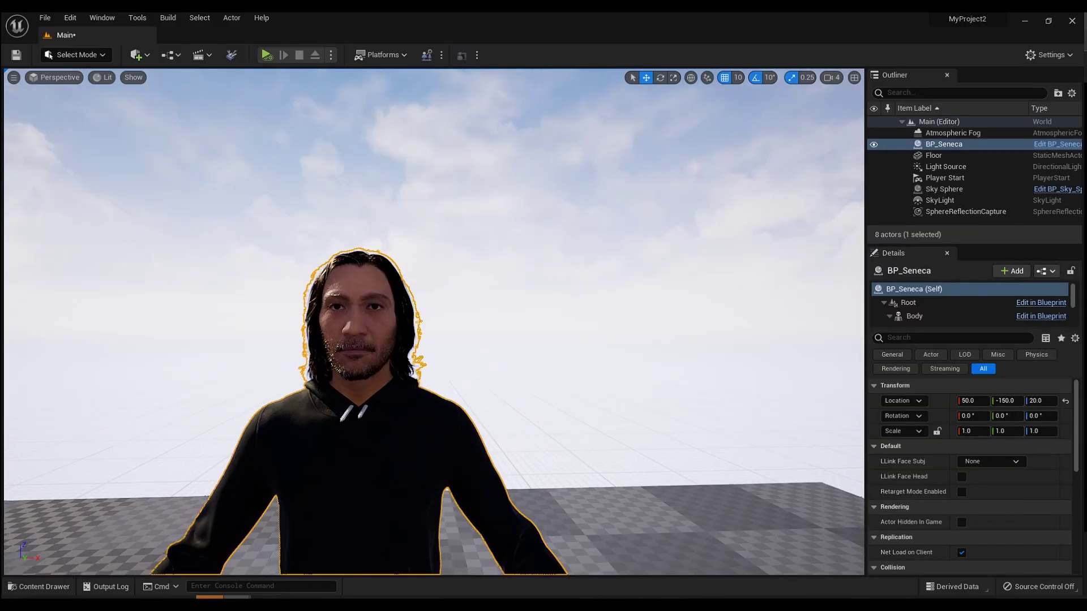
pyautogui.scroll(-5, 434, 322)
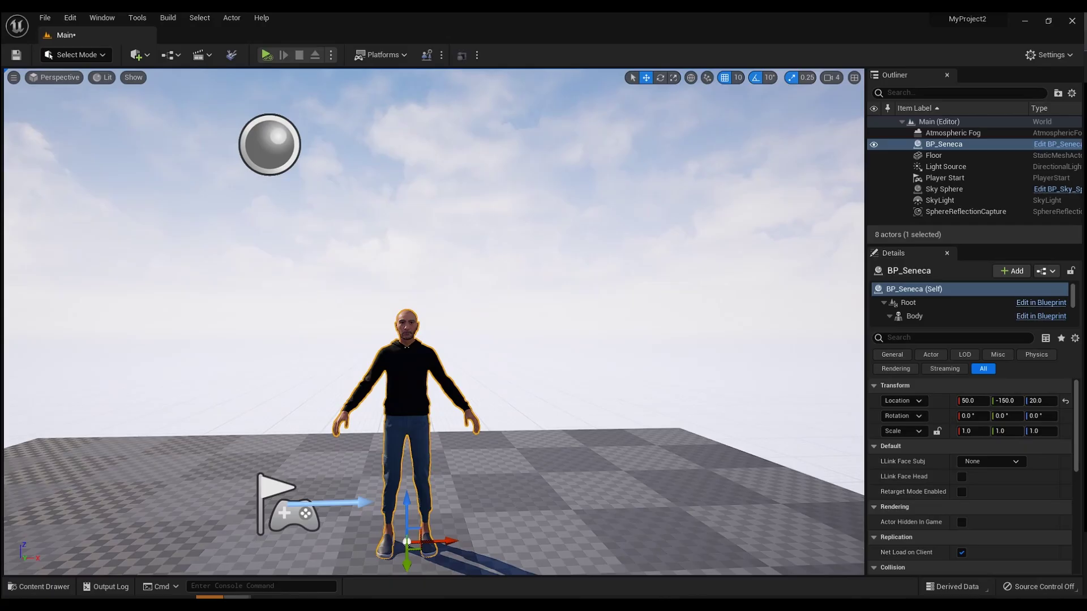
pyautogui.scroll(5, 433, 322)
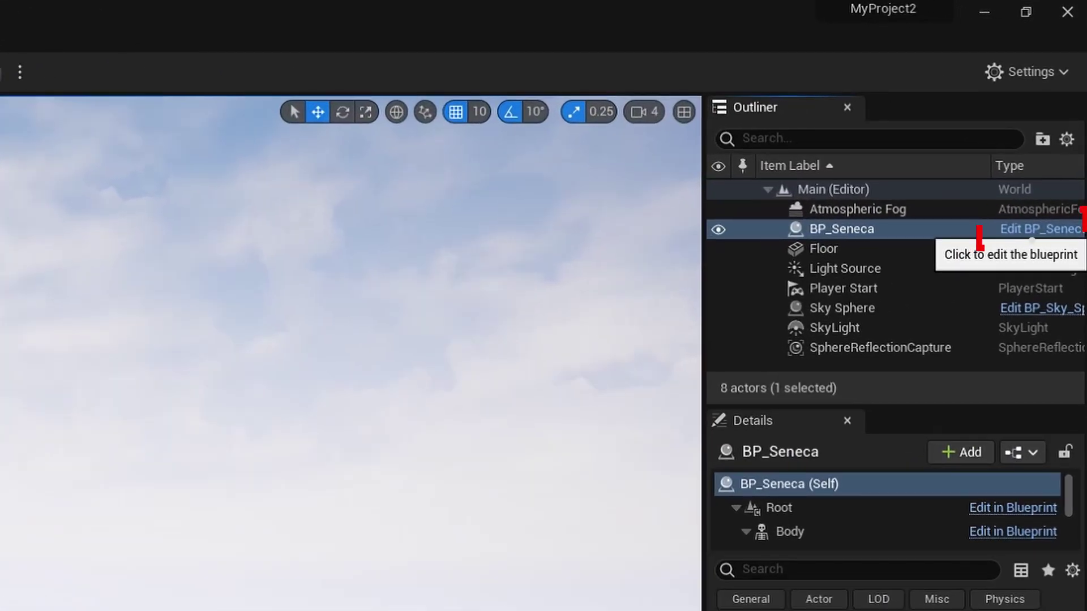
# Open the BP_Seneca blueprint for editing and select its LODSync component
pyautogui.click(979, 232)
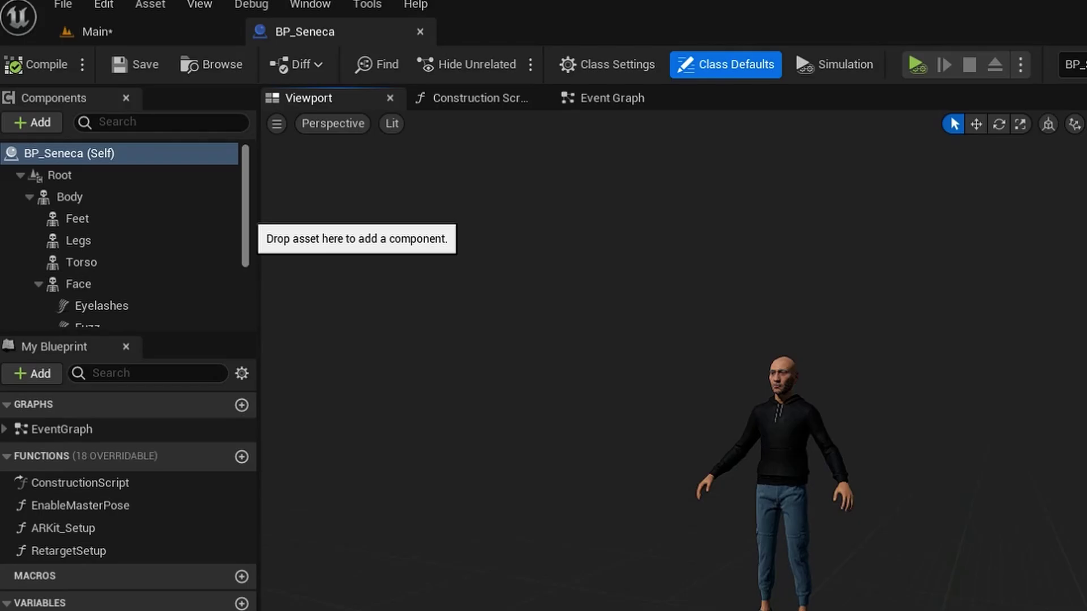
pyautogui.moveTo(251, 267); pyautogui.dragTo(251, 310)
pyautogui.click(93, 320)
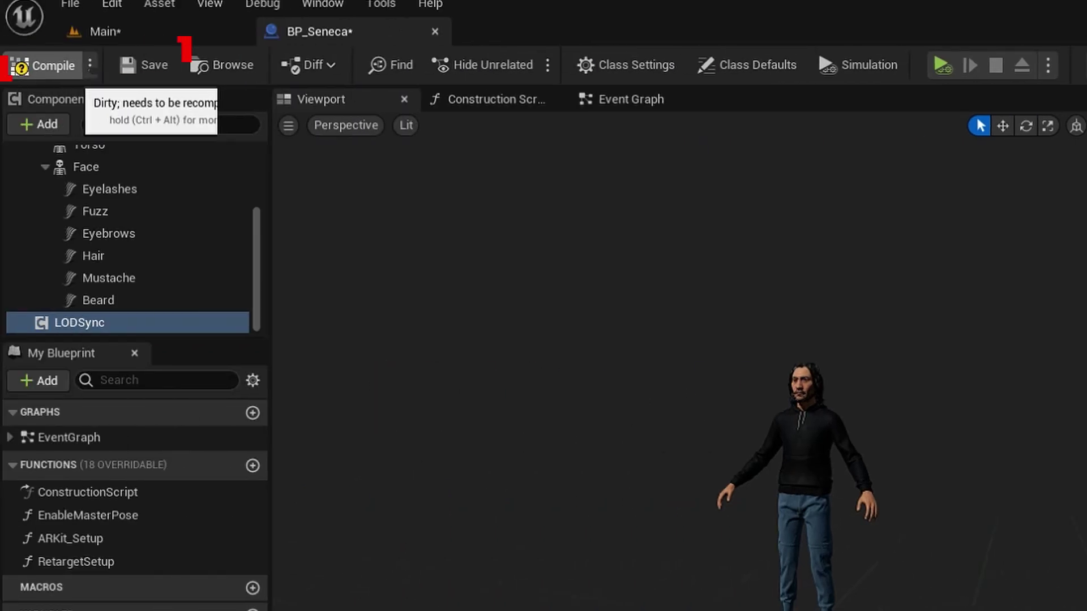
# Compile and save the BP_Seneca blueprint and close its editor
pyautogui.click(42, 65)
pyautogui.click(145, 64)
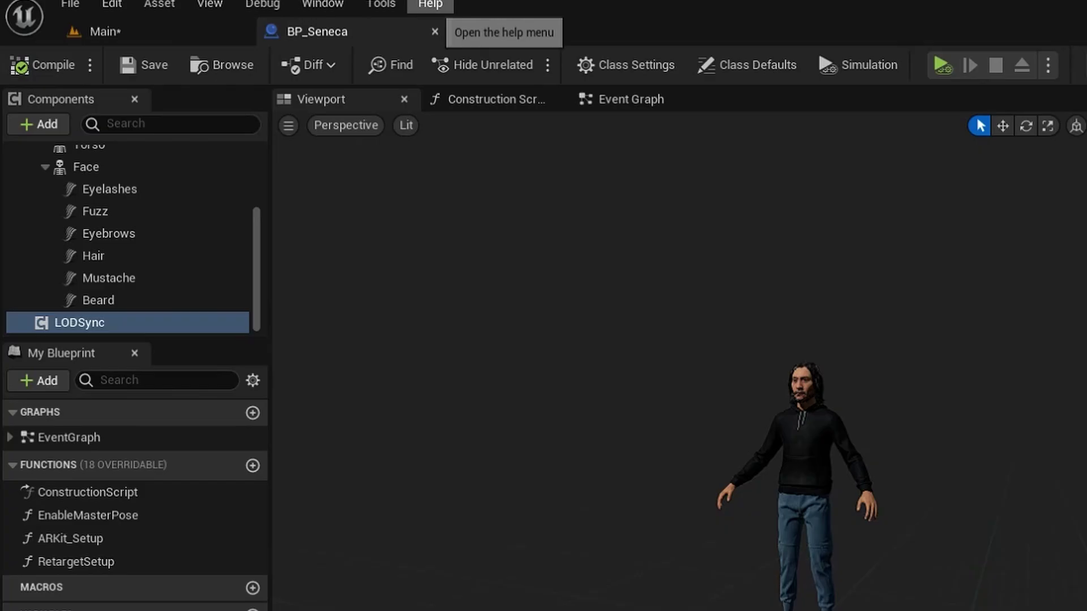
pyautogui.click(435, 31)
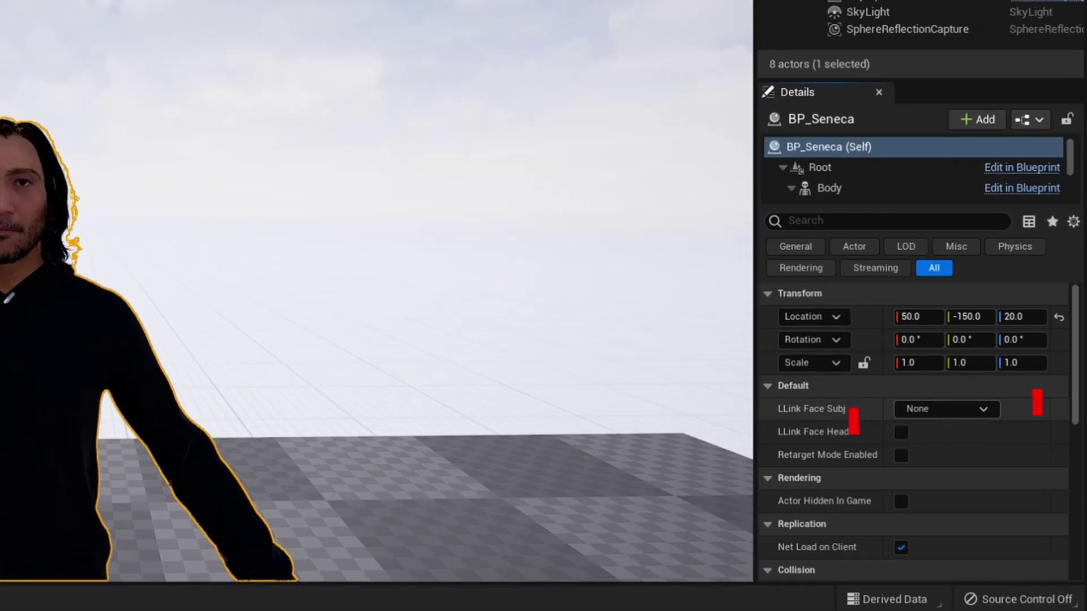
# Set BP_Seneca's LLink Face Subj to the connected iPhone subject and enable LLink Face Head
pyautogui.click(991, 461)
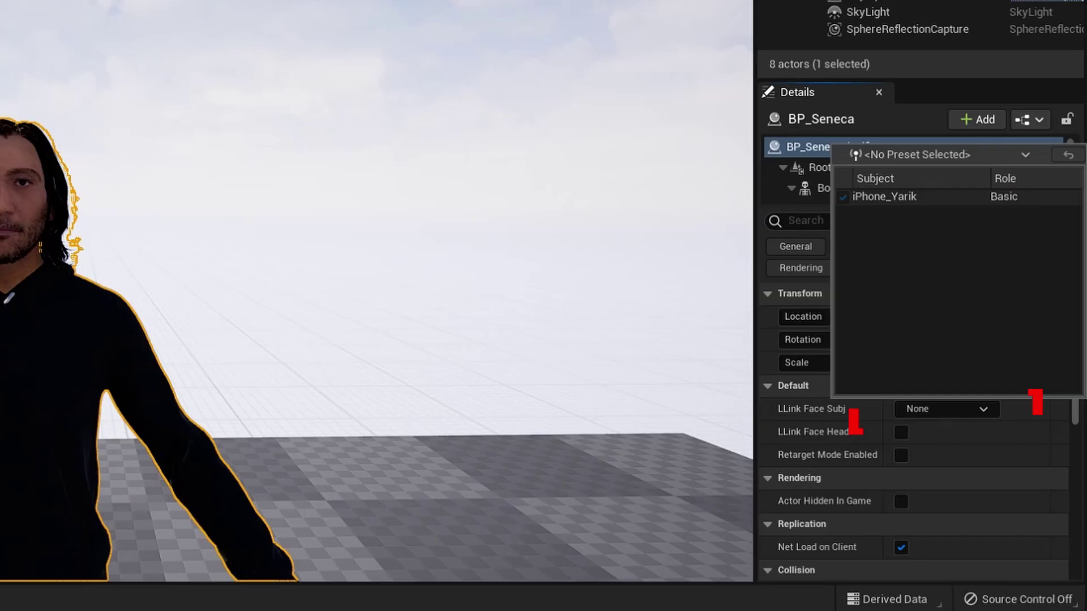
pyautogui.click(884, 197)
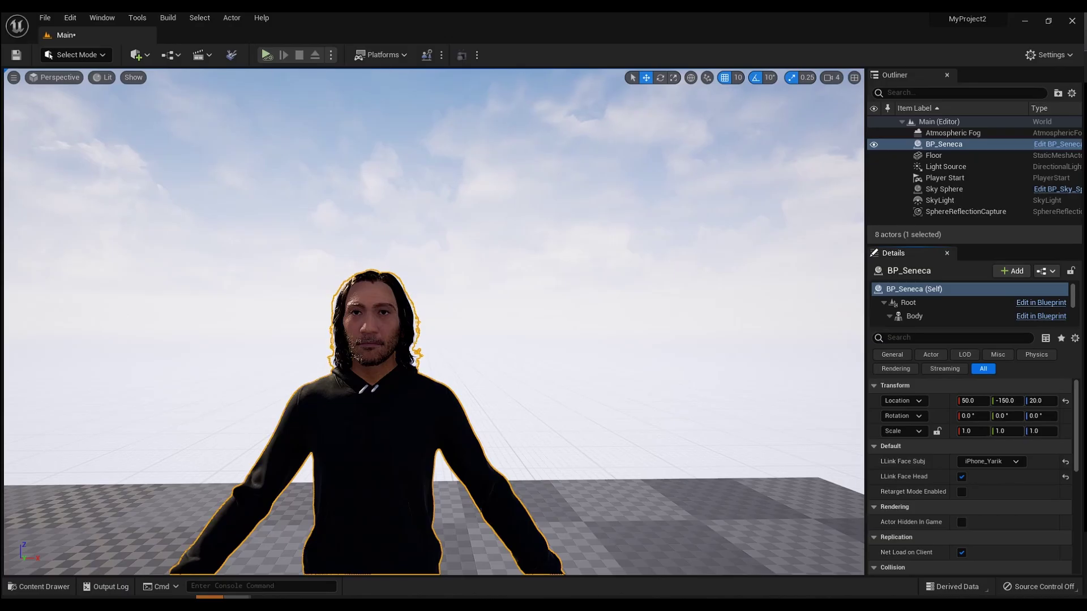
# Simulate the level to check the live face capture on the character, and stop the simulation
pyautogui.click(331, 55)
pyautogui.click(374, 141)
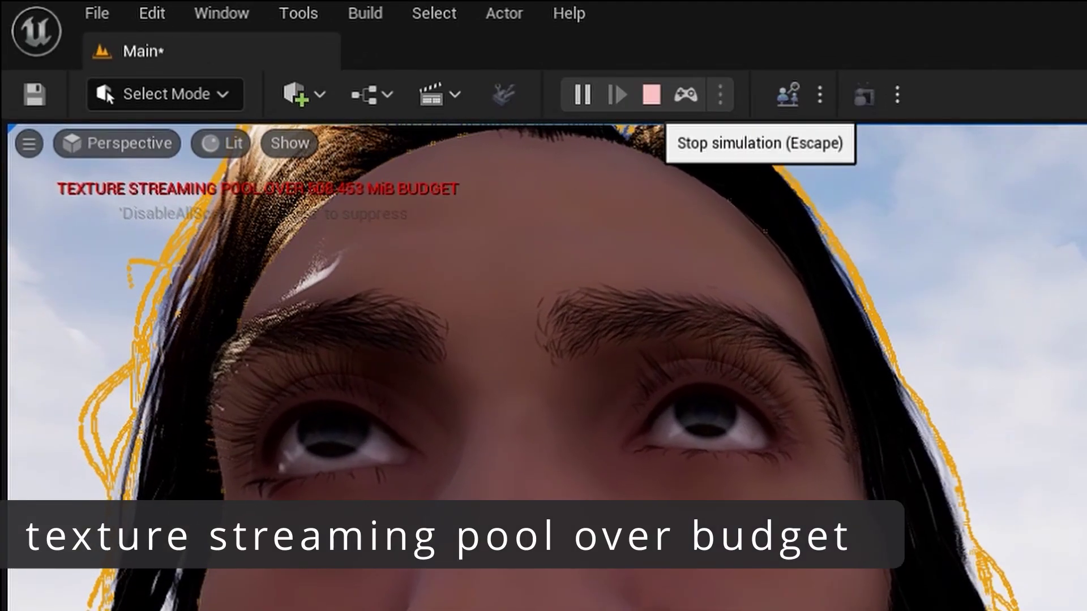
pyautogui.click(651, 94)
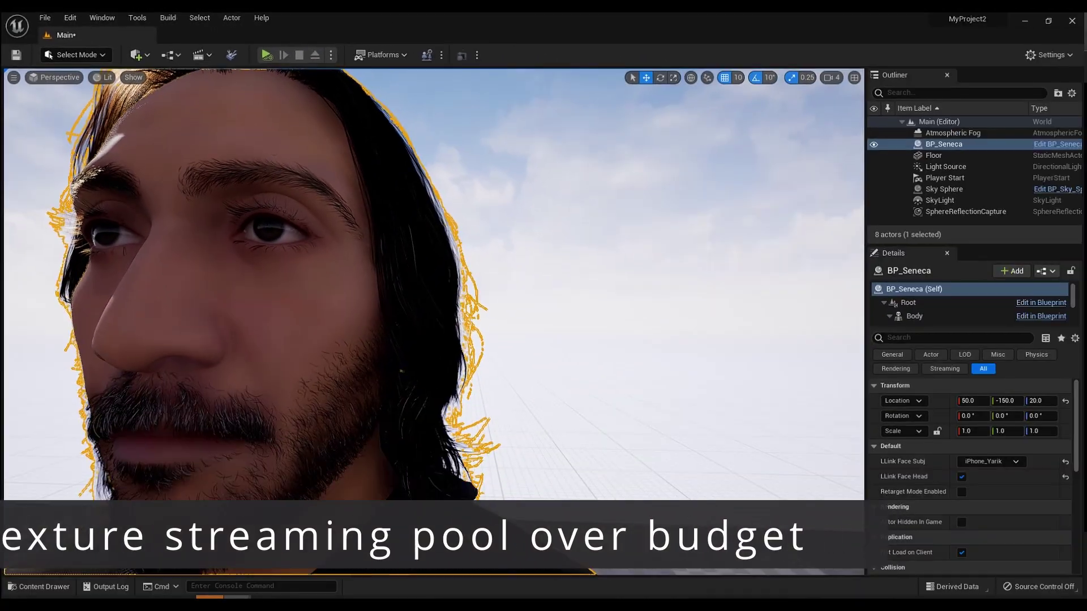
# Set the texture streaming pool size to 8000 with the console command r.Streaming.PoolSize 8000
pyautogui.press('`')
pyautogui.write('stre')
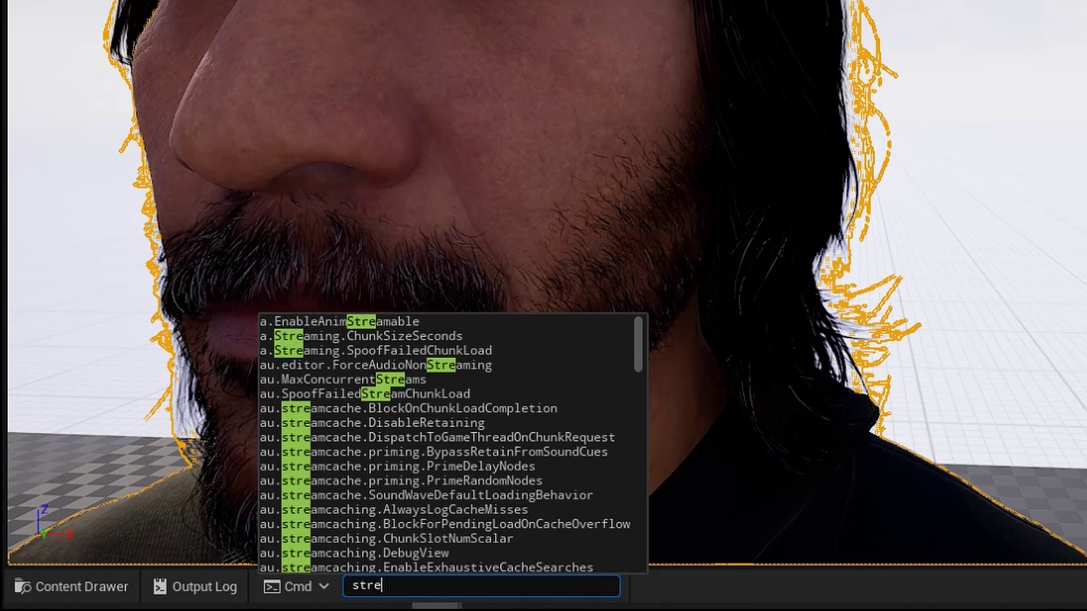
pyautogui.write('amin')
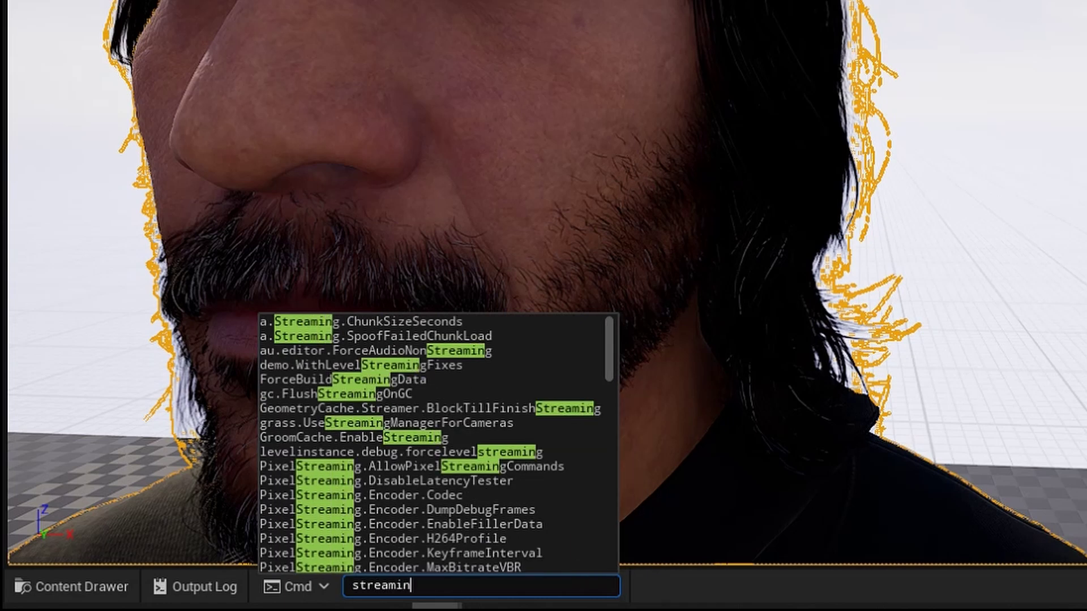
pyautogui.write('g.p')
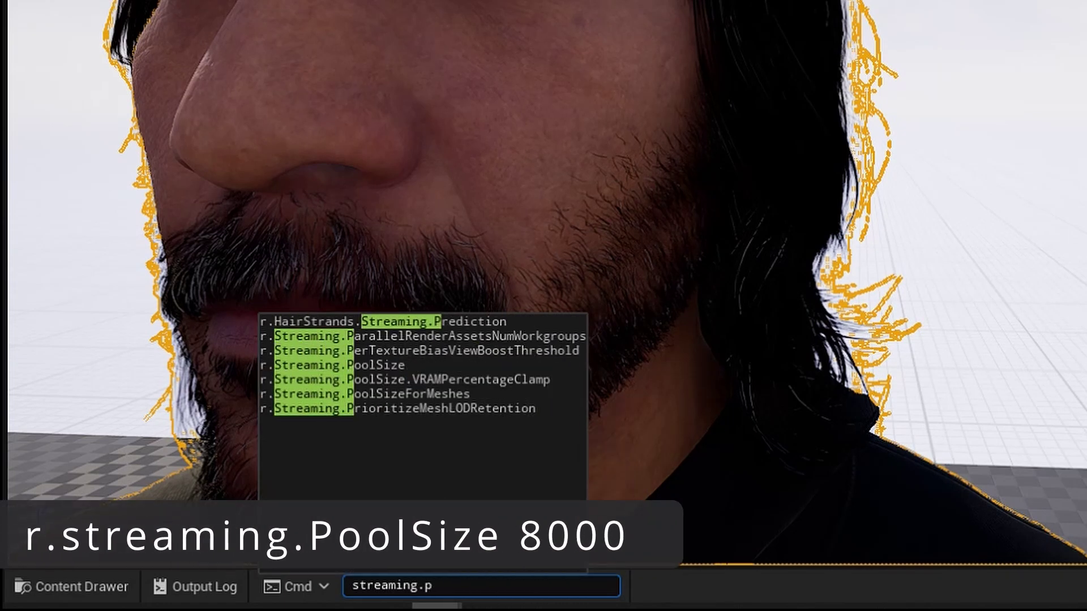
pyautogui.write('ool')
pyautogui.press('Tab')
pyautogui.write('80')
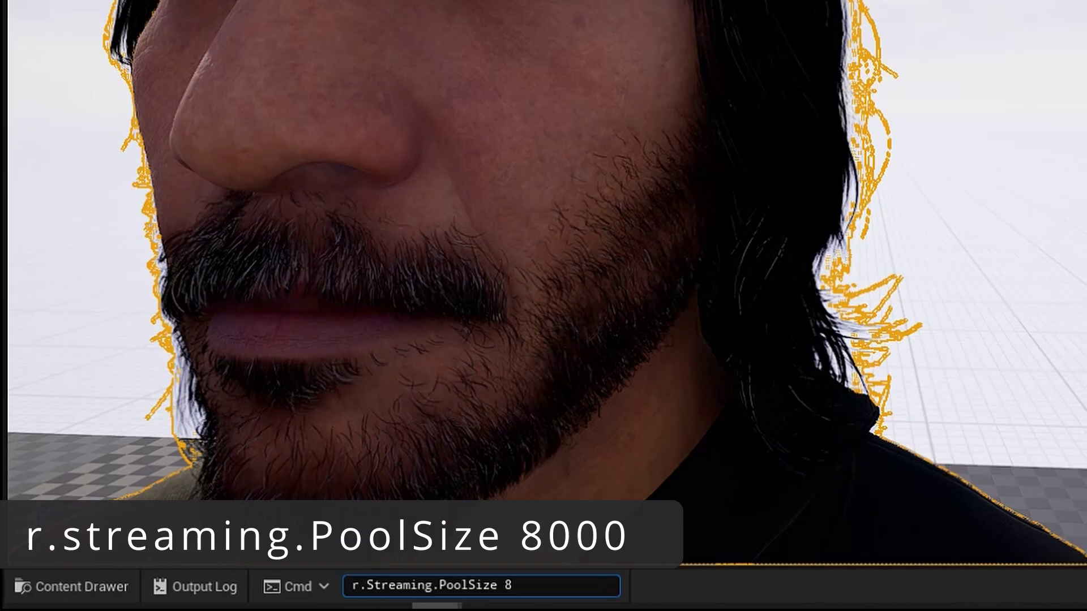
pyautogui.write('00')
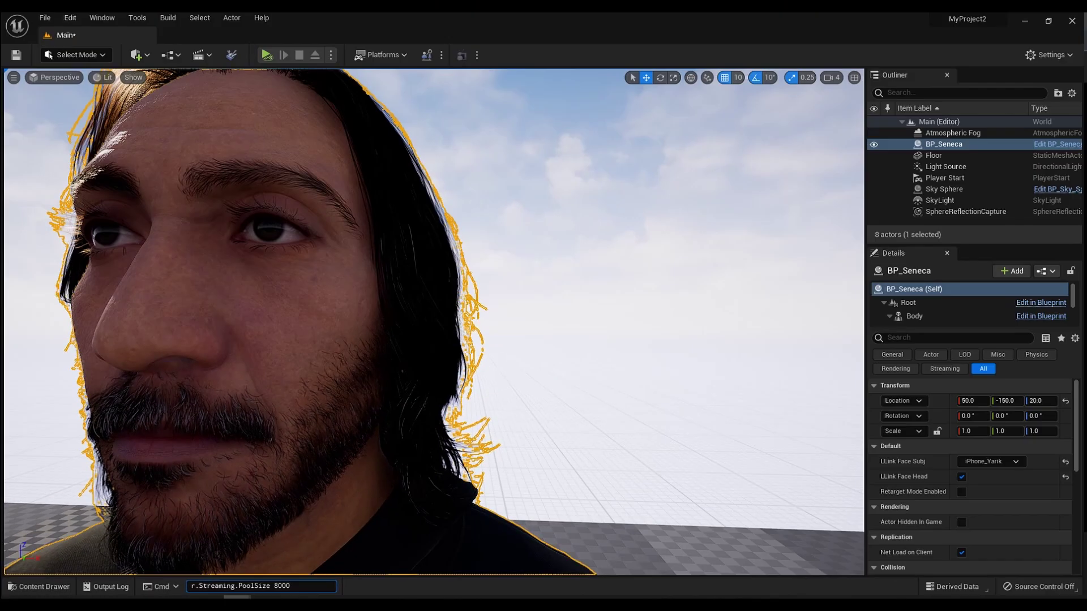
pyautogui.press('Return')
# Simulate the level again to check the live facial animation on BP_Seneca, and stop the simulation
pyautogui.click(266, 55)
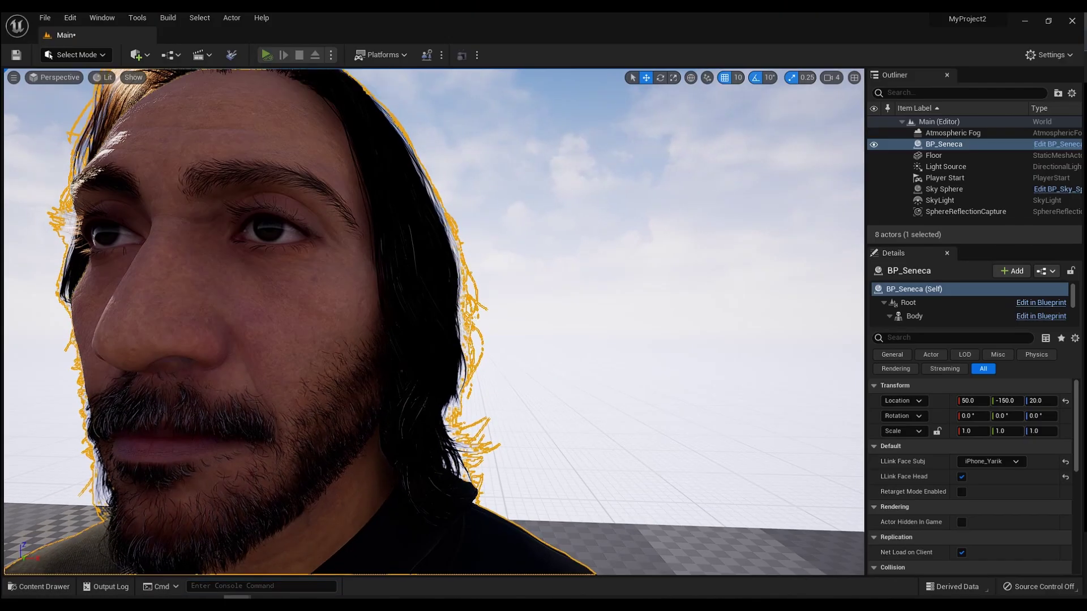
pyautogui.hotkey('alt', 'p')
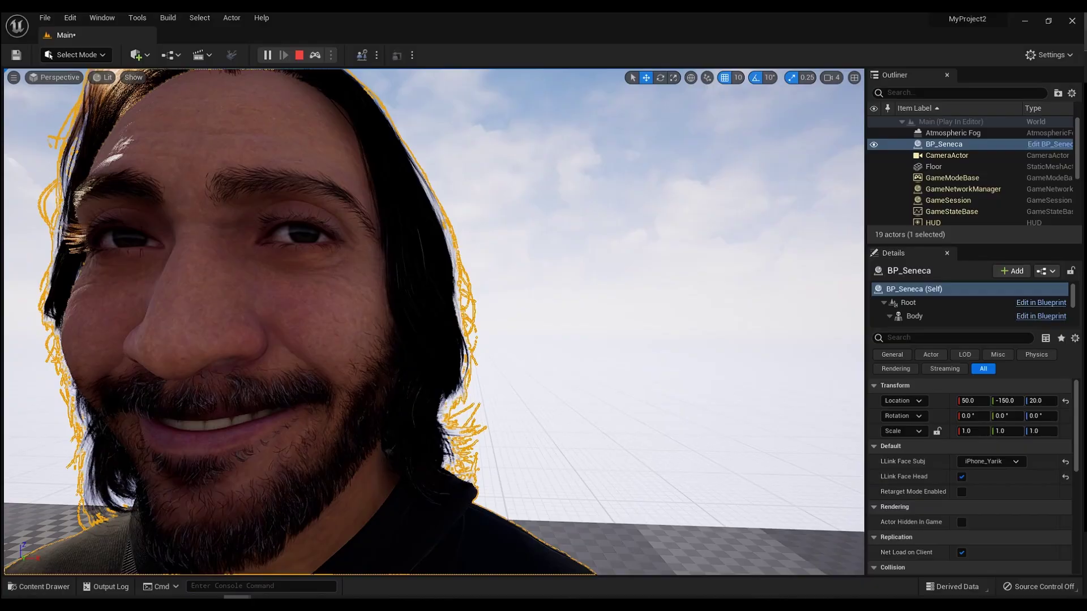
pyautogui.press('Escape')
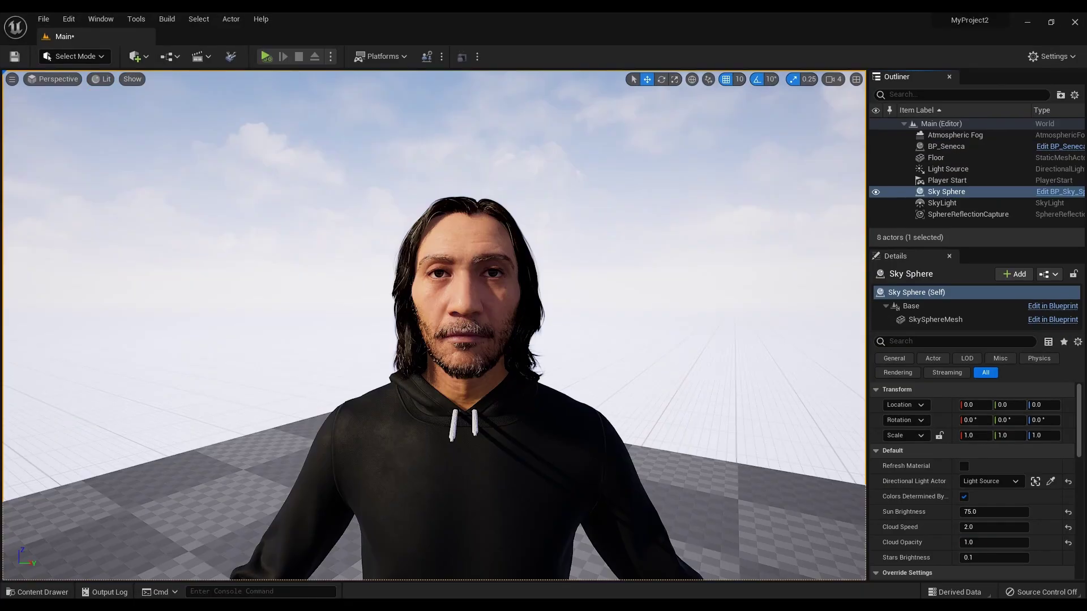
# Open the Take Recorder and add the BP_Seneca actor as a recording source
pyautogui.click(100, 18)
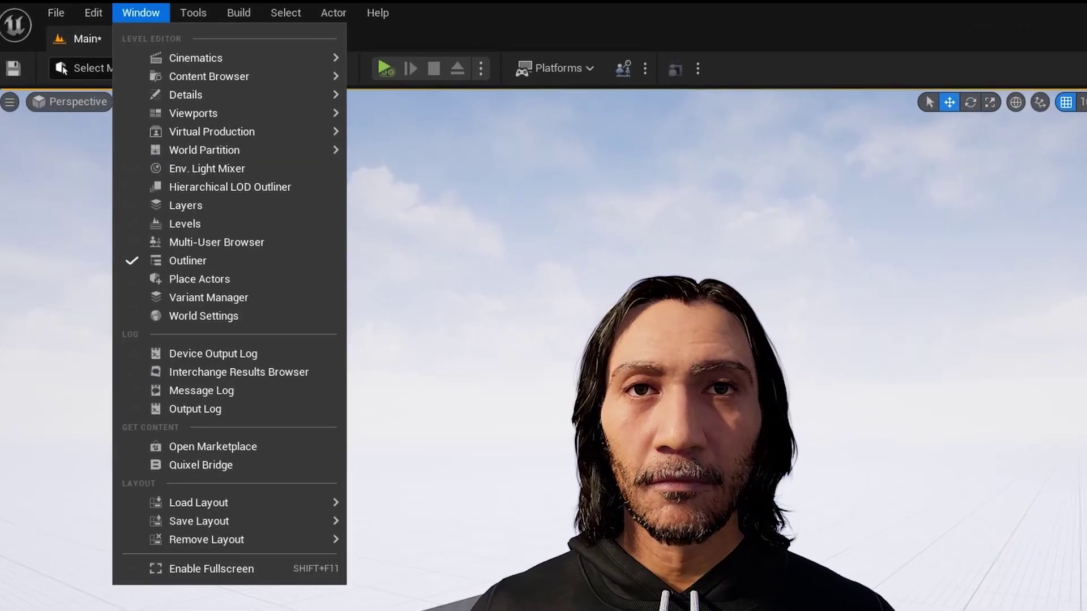
pyautogui.moveTo(227, 58)
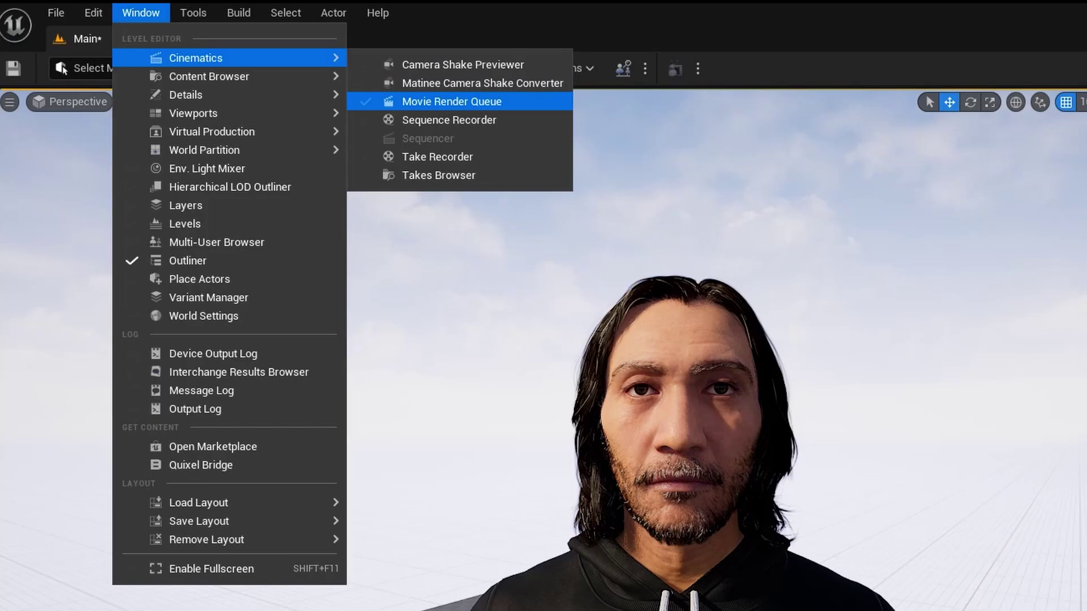
pyautogui.click(437, 157)
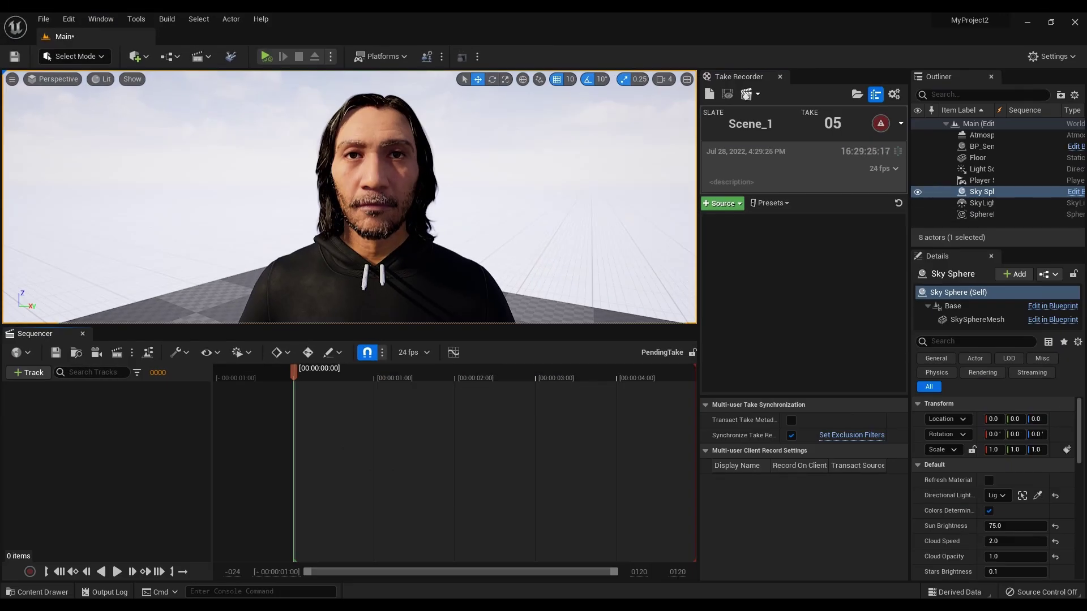
pyautogui.click(722, 203)
pyautogui.moveTo(733, 220)
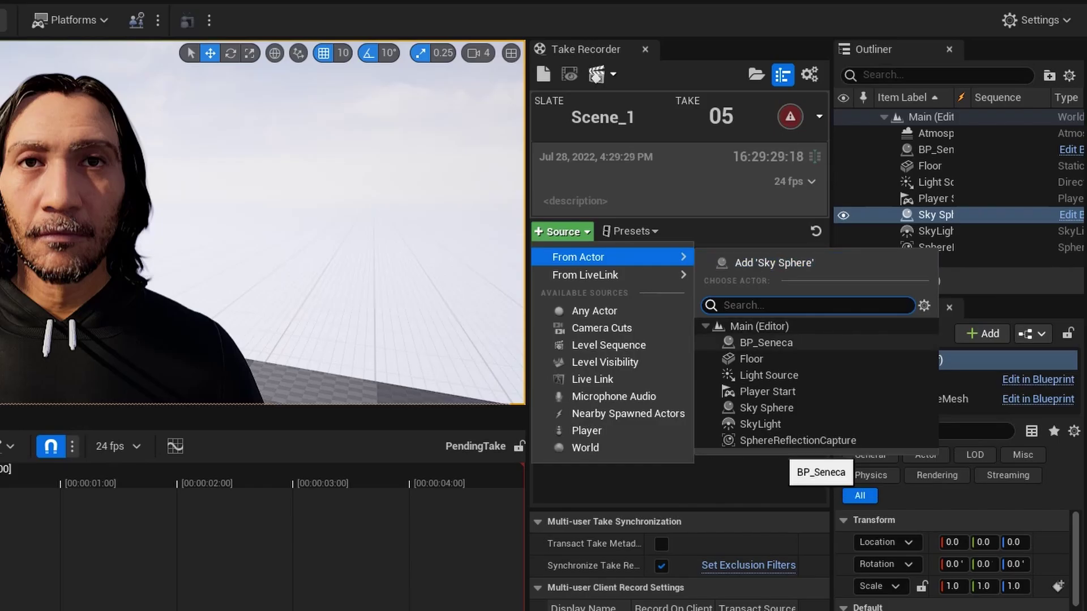
pyautogui.click(766, 343)
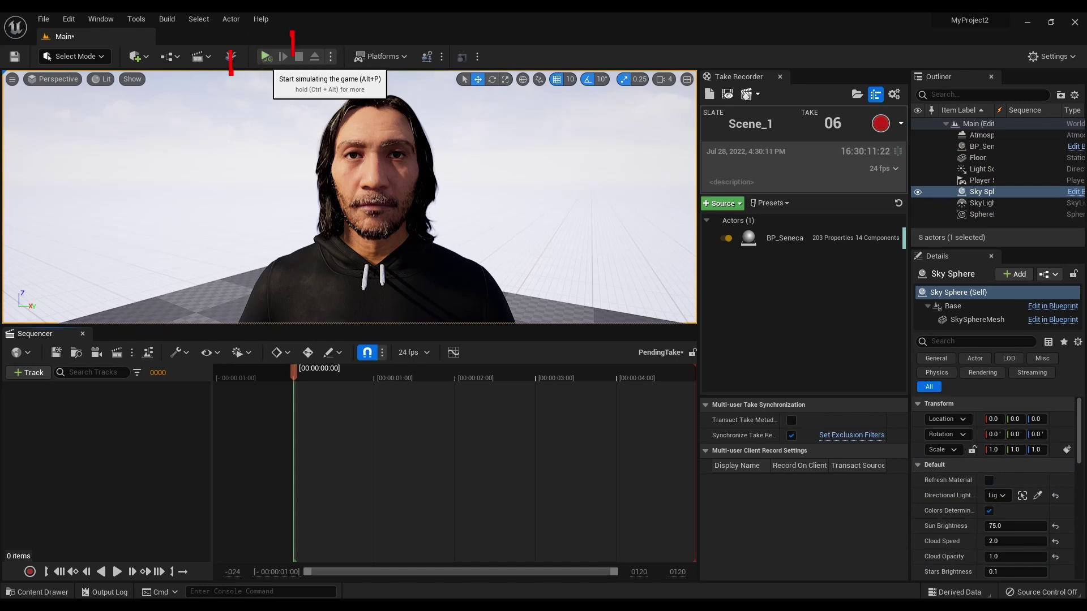
# Start simulating the level and record take 06 of slate Scene_1
pyautogui.click(265, 56)
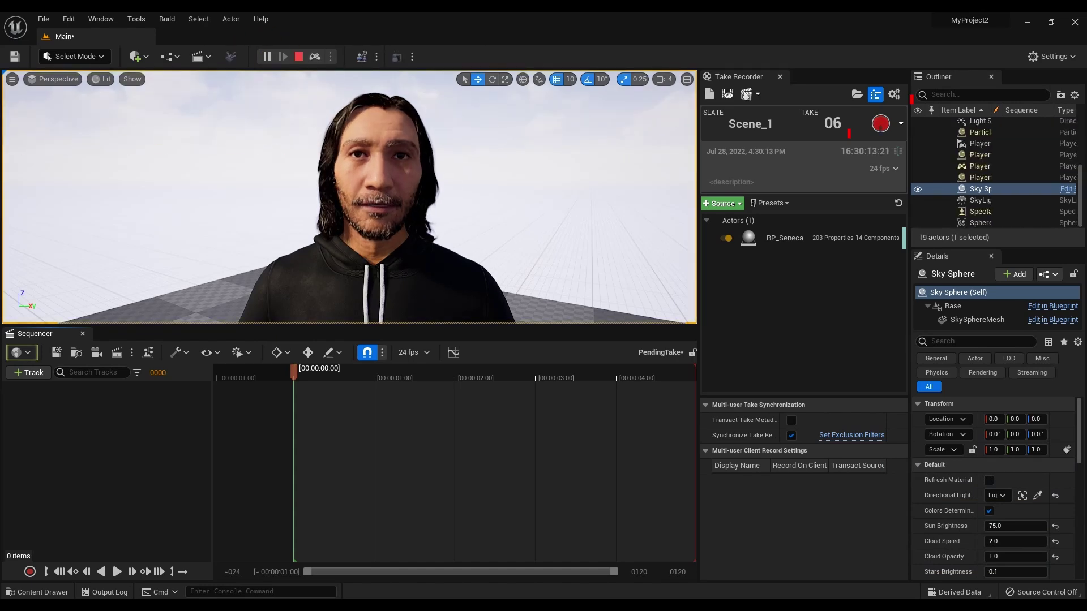
pyautogui.click(880, 123)
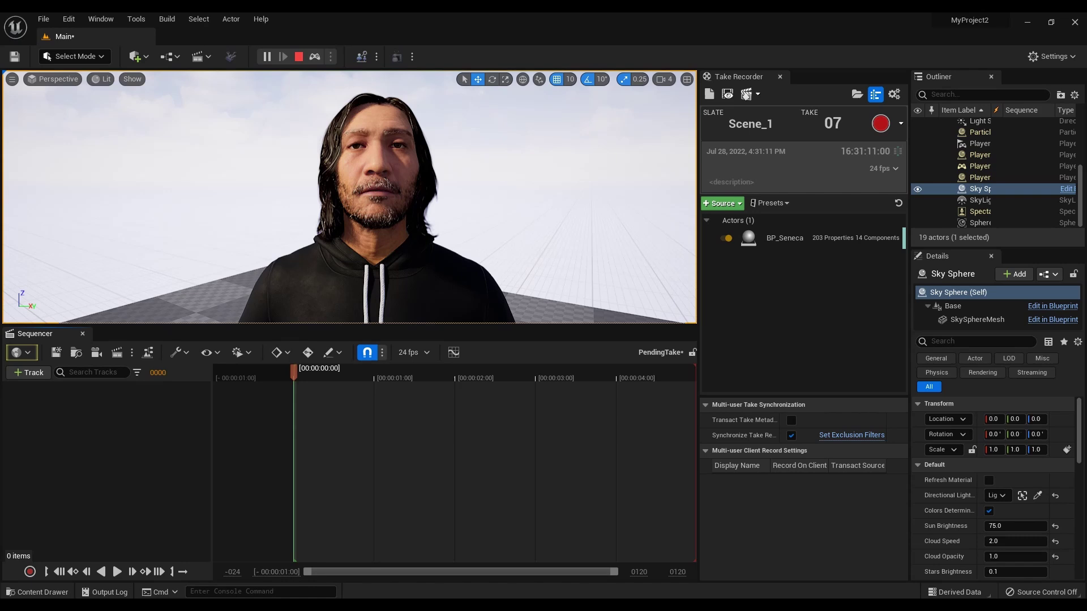
# Open the recorded take Scene_1_06 from the Cinematics/Takes/2022-07-28 folder and play it back in Sequencer
pyautogui.click(37, 592)
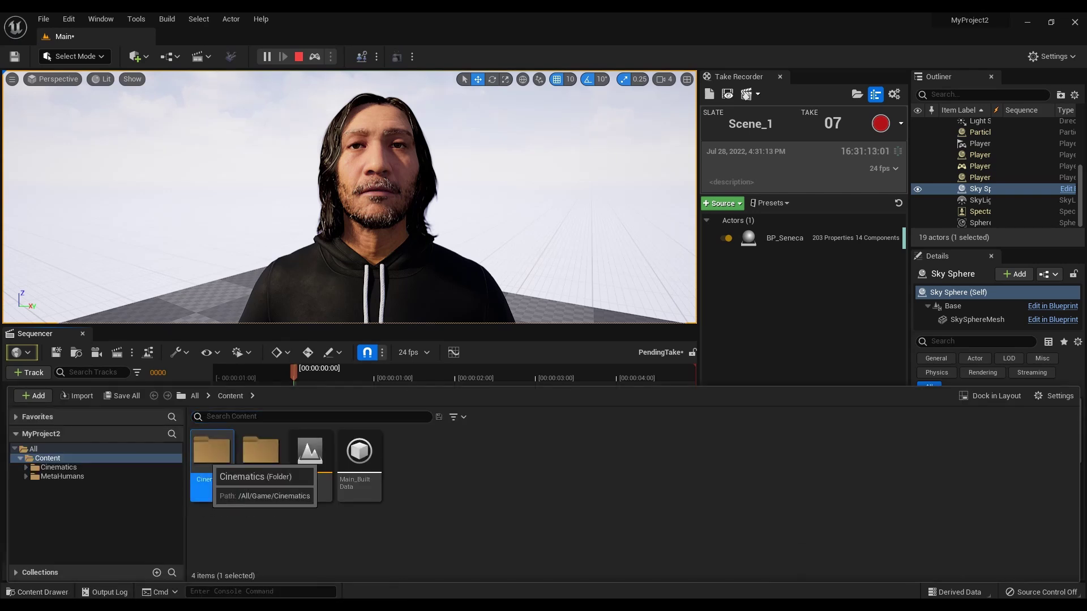
pyautogui.doubleClick(212, 451)
pyautogui.doubleClick(212, 452)
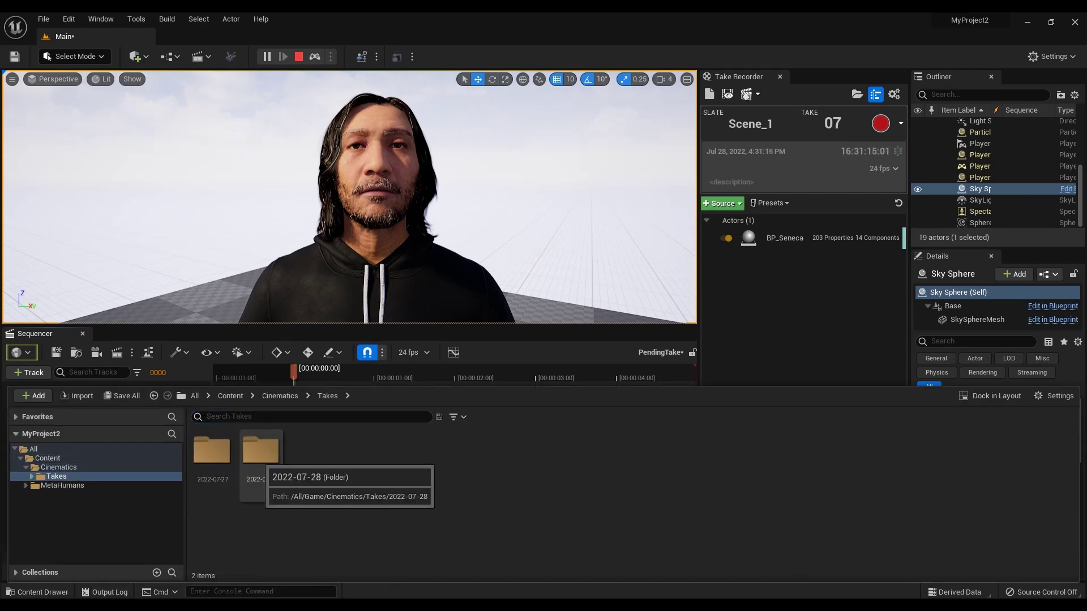
pyautogui.doubleClick(261, 452)
pyautogui.doubleClick(604, 453)
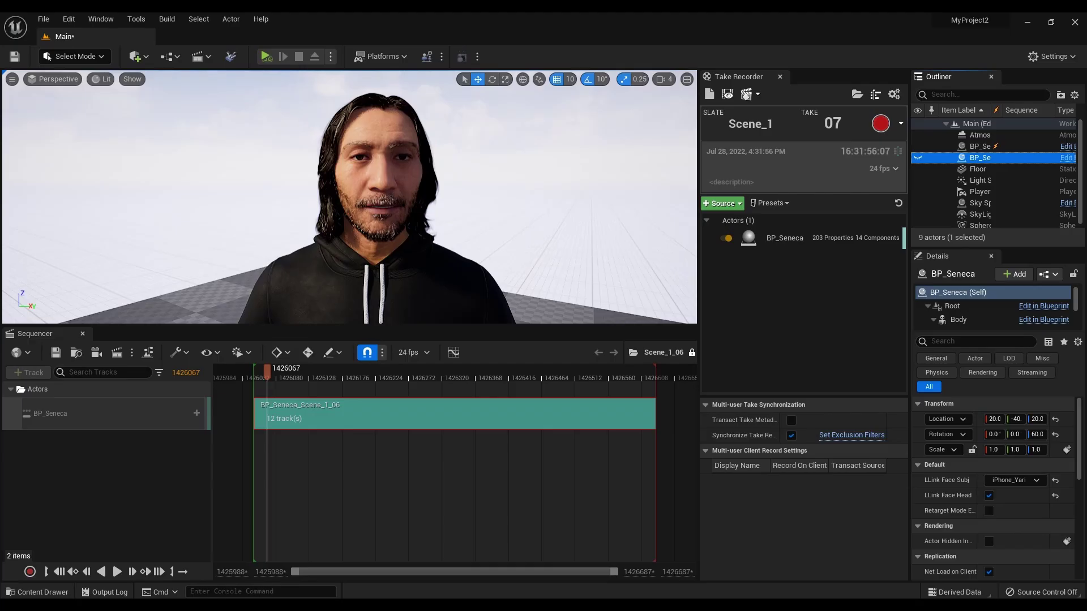
pyautogui.click(117, 572)
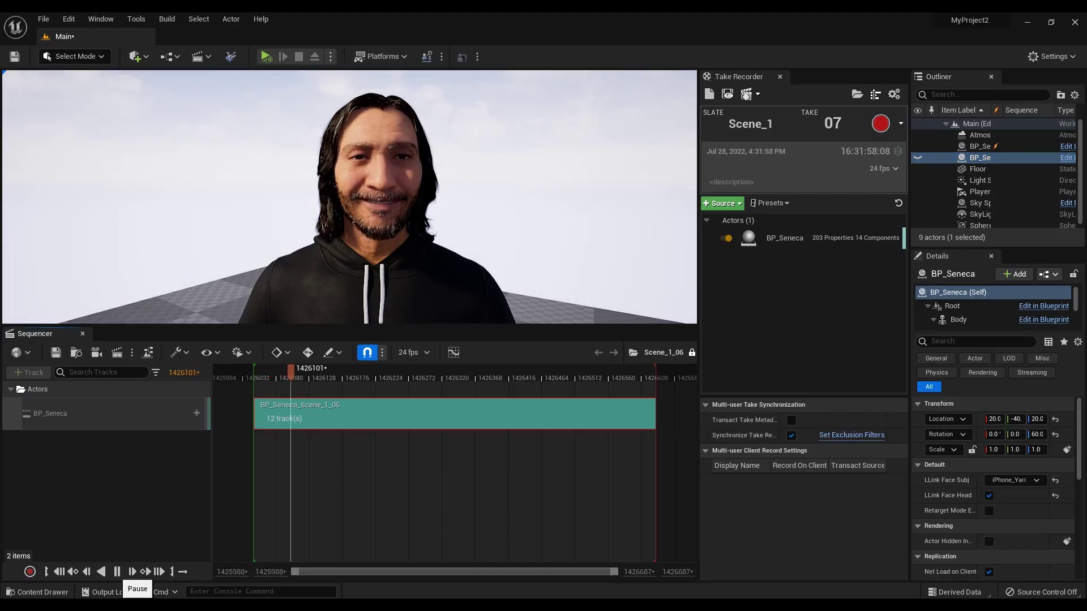